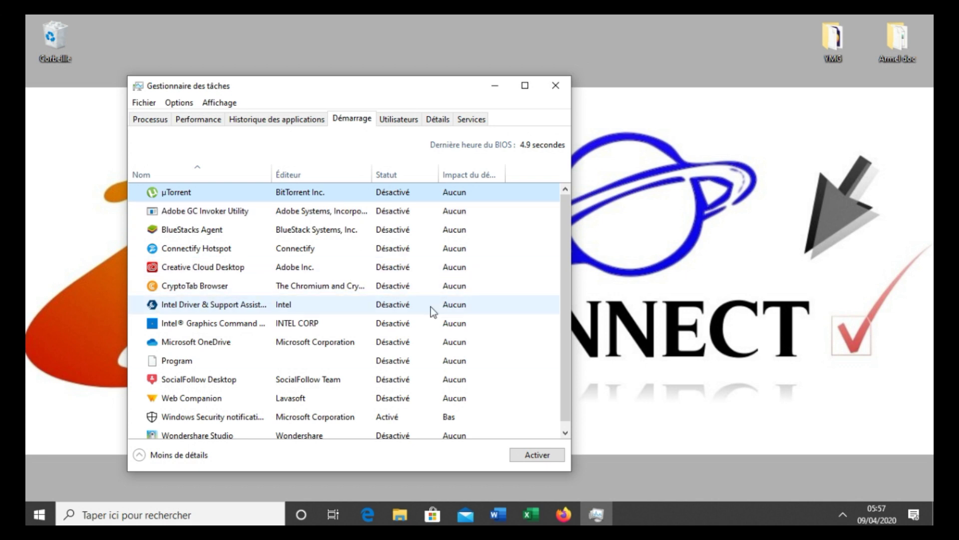
Try to enable BlueStacks Agent at startup, and close Task Manager
{"action": "left_click", "coordinate": [381, 235]}
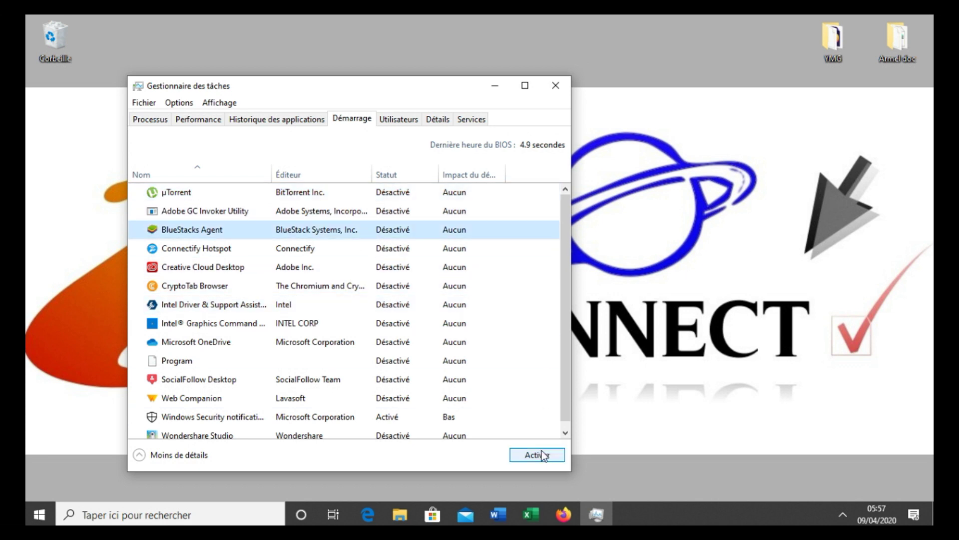
{"action": "left_click", "coordinate": [544, 457]}
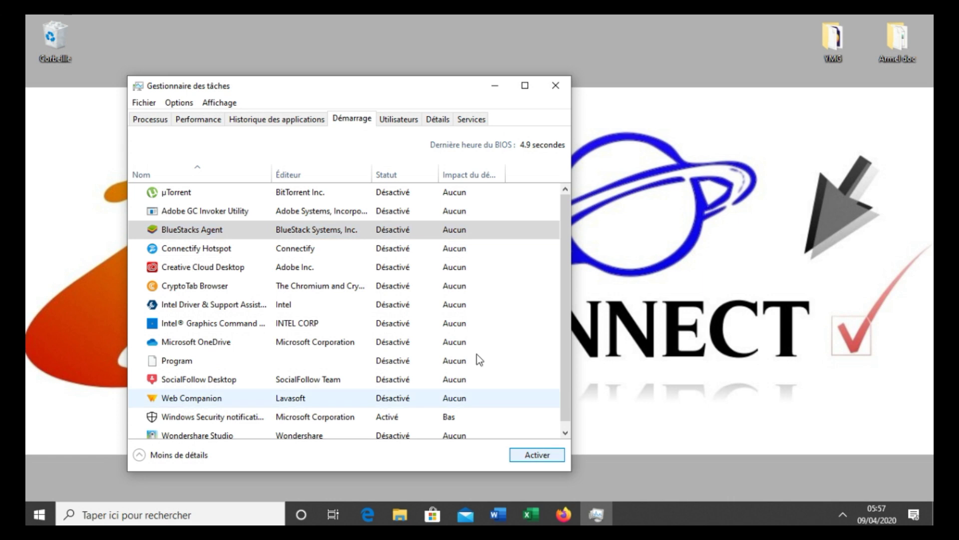
{"action": "left_click", "coordinate": [554, 455]}
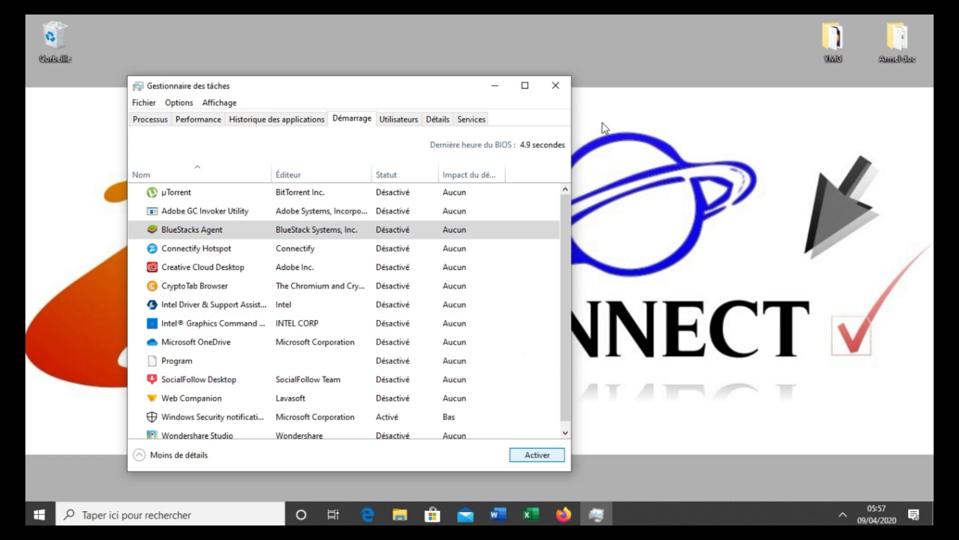
{"action": "left_click", "coordinate": [554, 87]}
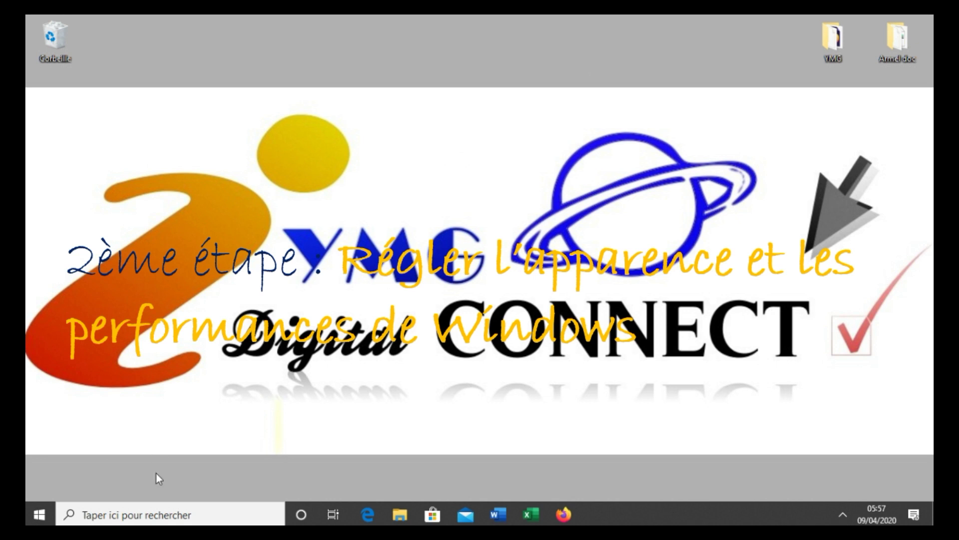
Search Windows for "performances" and open "Régler l'apparence et les performances de Windows"
{"action": "left_click", "coordinate": [174, 514]}
{"action": "type", "text": "per"}
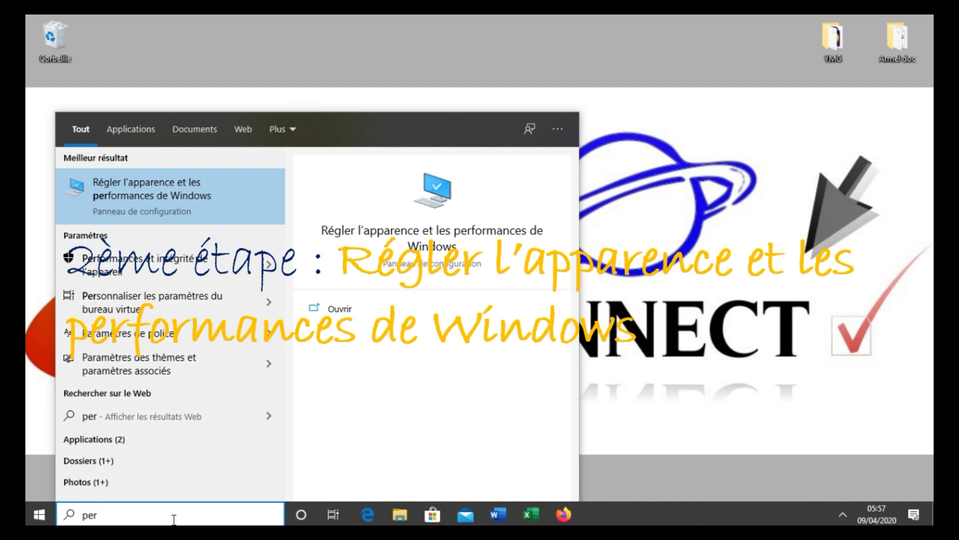
{"action": "type", "text": "form"}
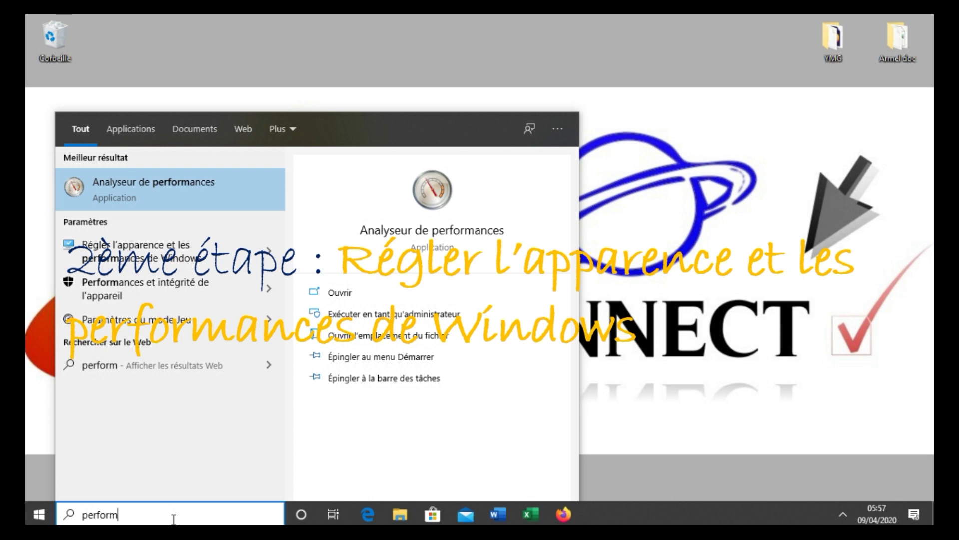
{"action": "type", "text": "a"}
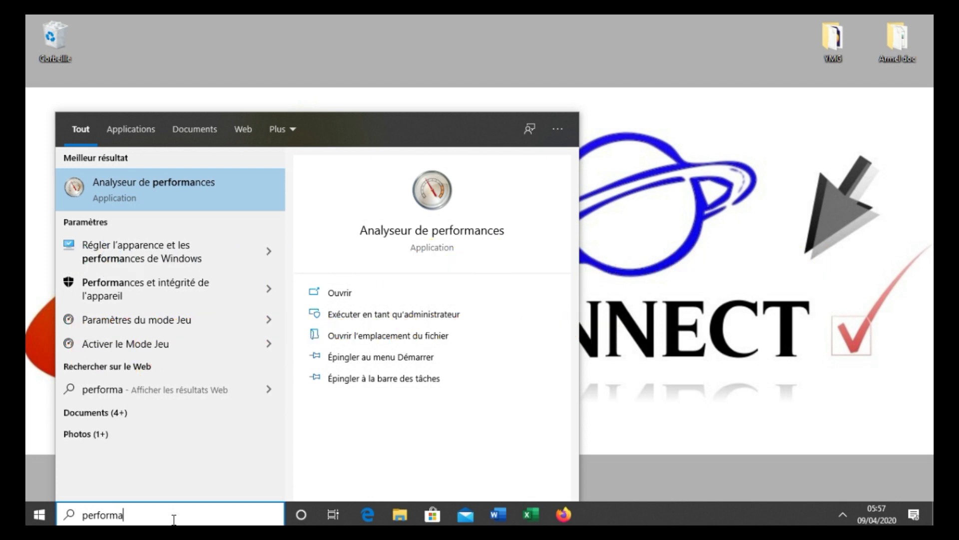
{"action": "type", "text": "nces"}
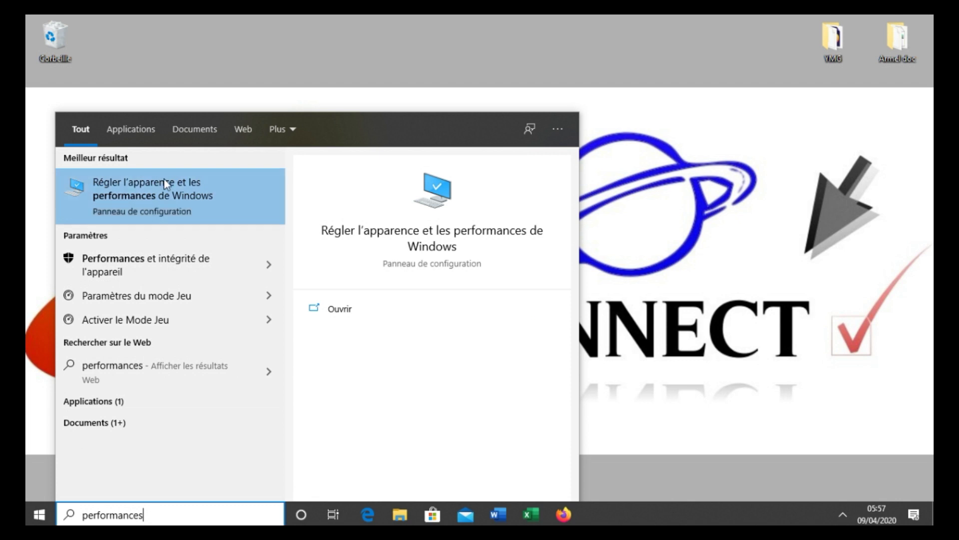
{"action": "left_click", "coordinate": [244, 193]}
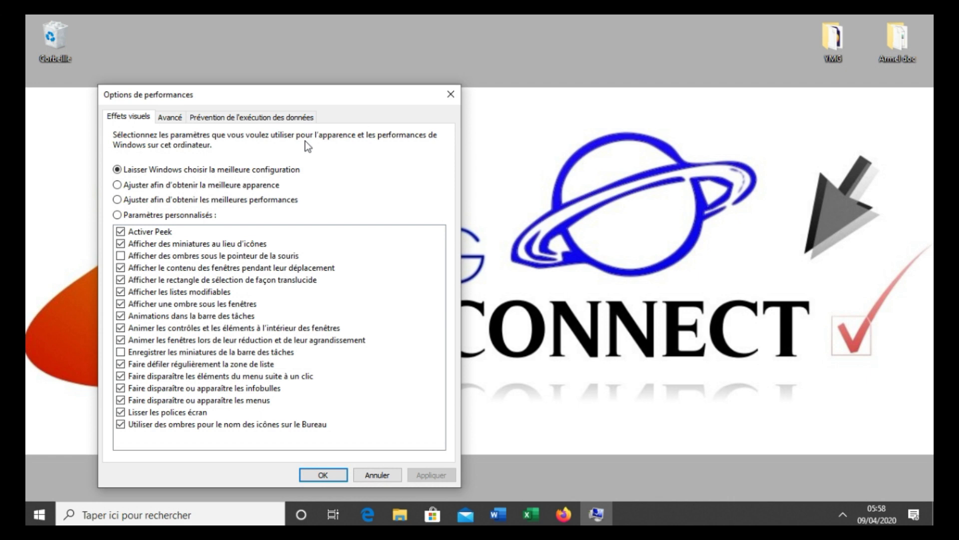
Turn off the window minimise and maximise animation, restore "Laisser Windows choisir la meilleure configuration", and close the performance options without applying
{"action": "left_click", "coordinate": [130, 343]}
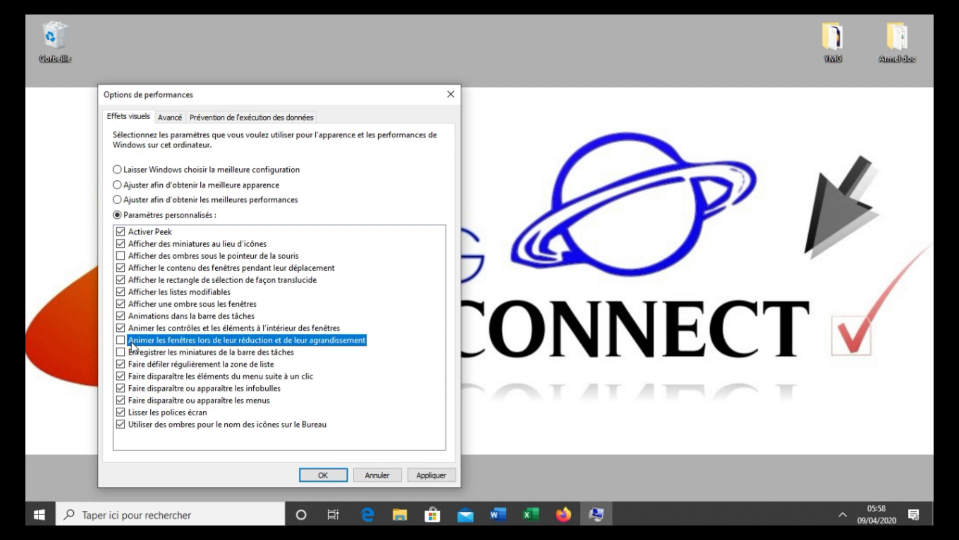
{"action": "left_click", "coordinate": [158, 170]}
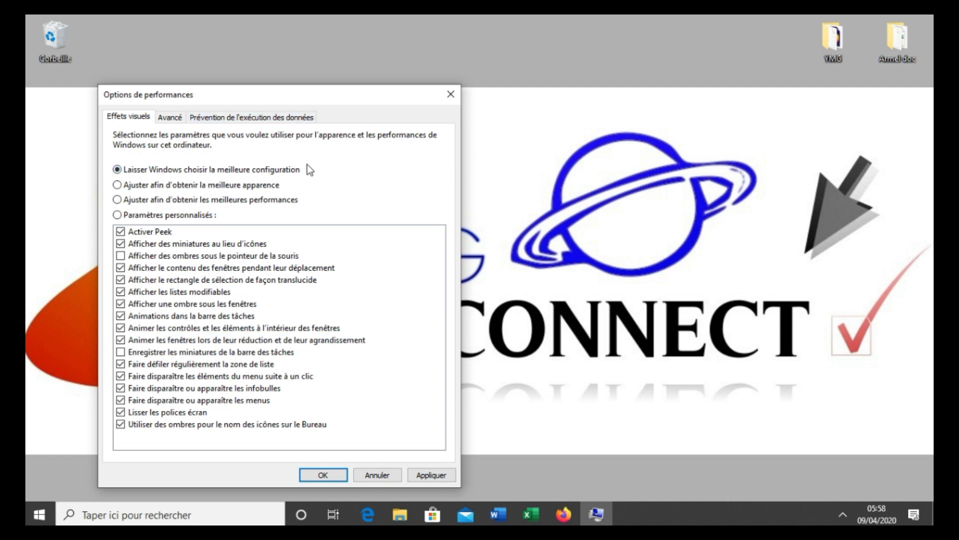
{"action": "left_click", "coordinate": [451, 94]}
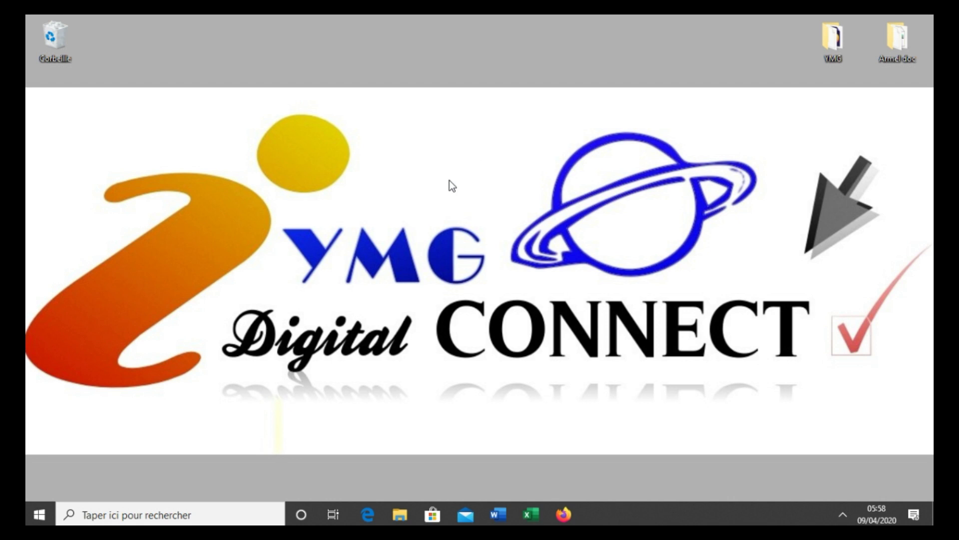
Search Windows for "msconfig", open System Configuration, and set the startup mode to "Démarrage normal"
{"action": "left_click", "coordinate": [168, 514]}
{"action": "type", "text": "ms"}
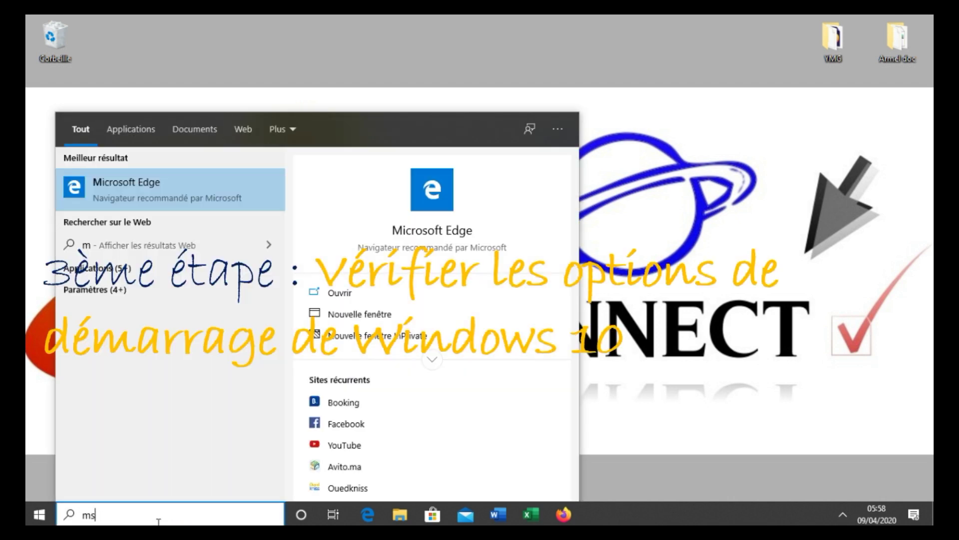
{"action": "type", "text": "config"}
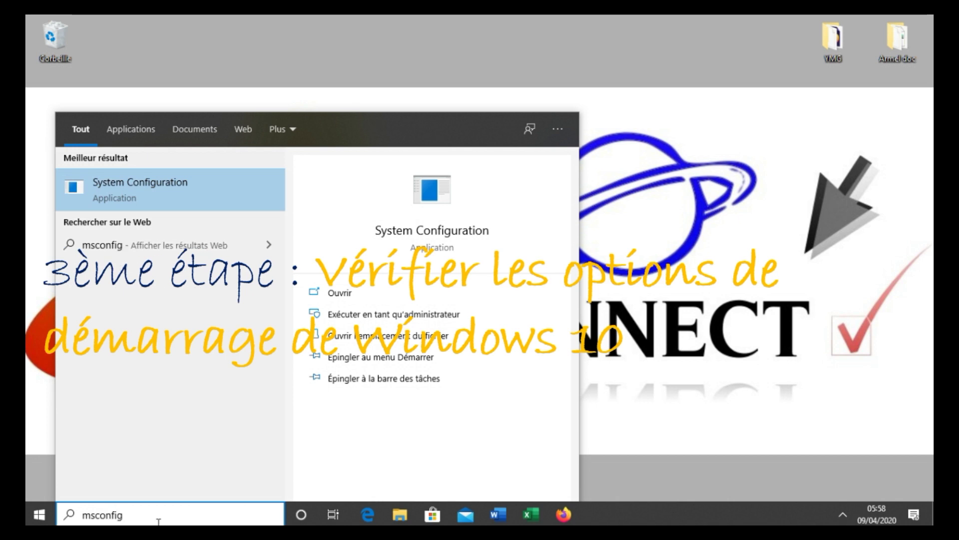
{"action": "left_click", "coordinate": [195, 205]}
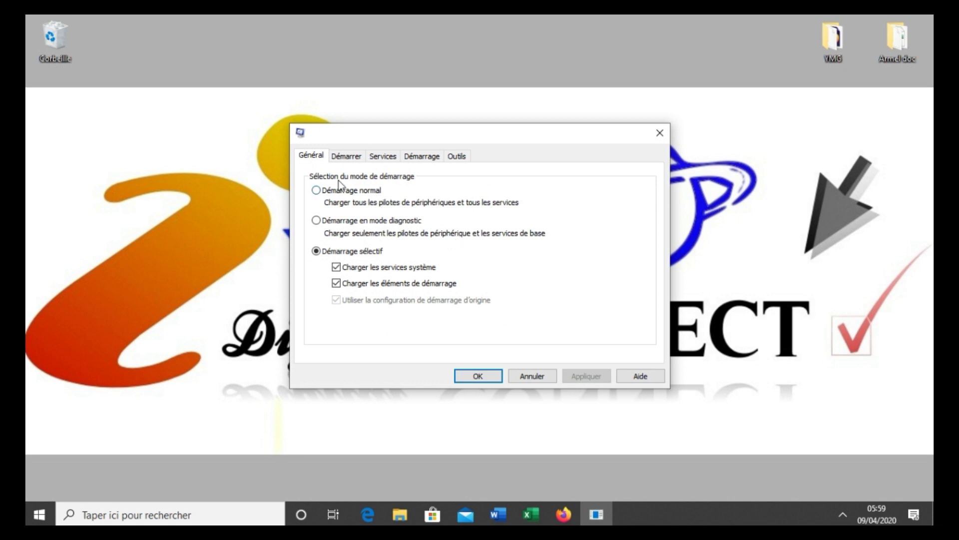
{"action": "left_click", "coordinate": [362, 192]}
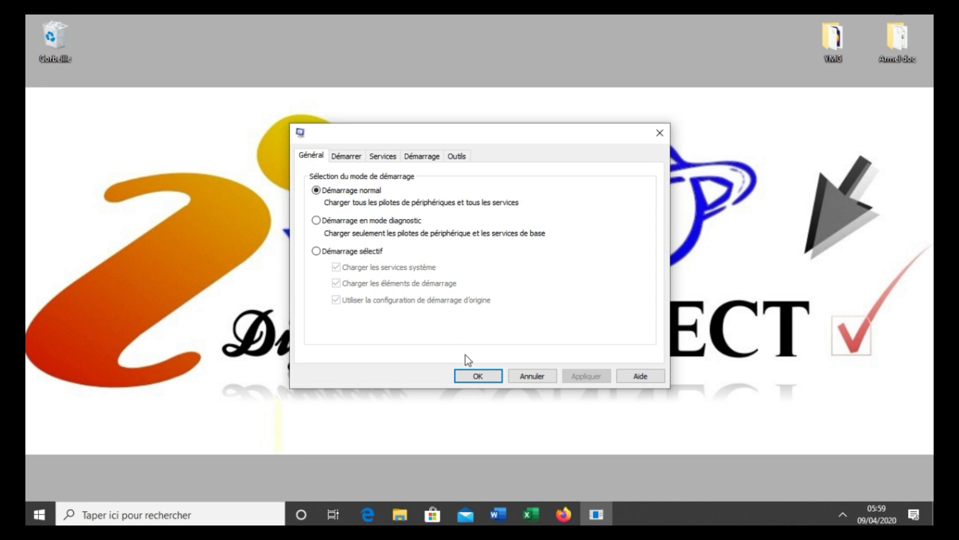
{"action": "left_click", "coordinate": [477, 376]}
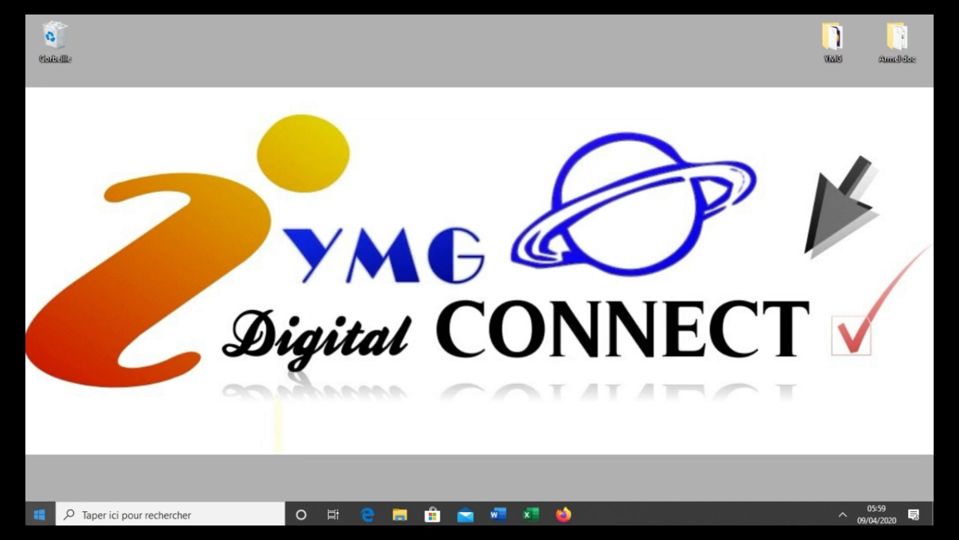
Reopen System Configuration, try the "Démarrage normal", "Démarrage sélectif" and "Démarrage en mode diagnostic" options, and close it without applying
{"action": "left_click", "coordinate": [114, 520]}
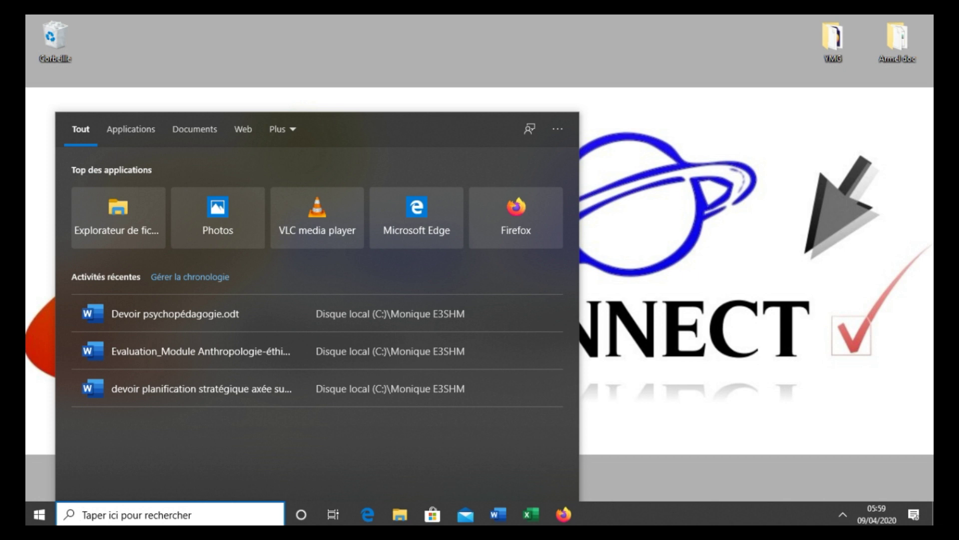
{"action": "type", "text": "mscon"}
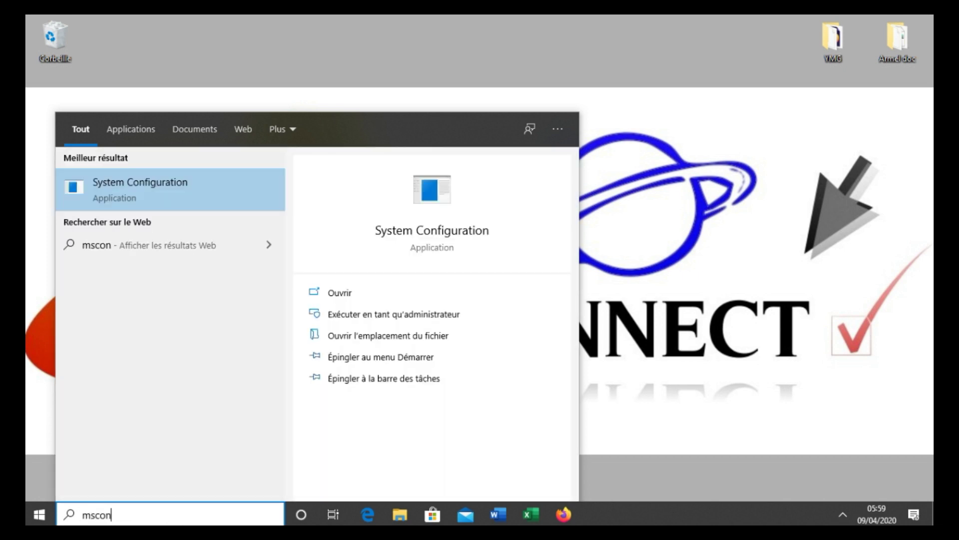
{"action": "key", "text": "Return"}
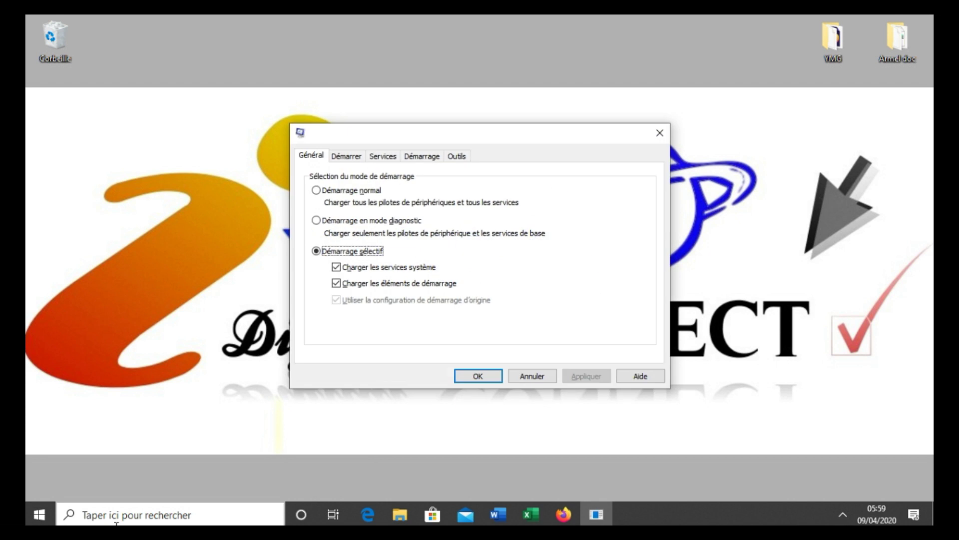
{"action": "left_click", "coordinate": [358, 250]}
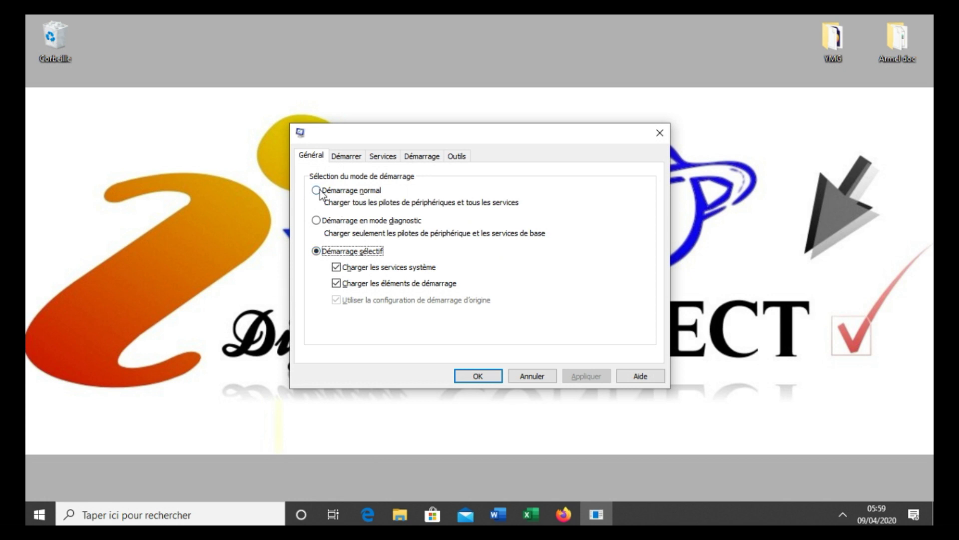
{"action": "left_click", "coordinate": [351, 193]}
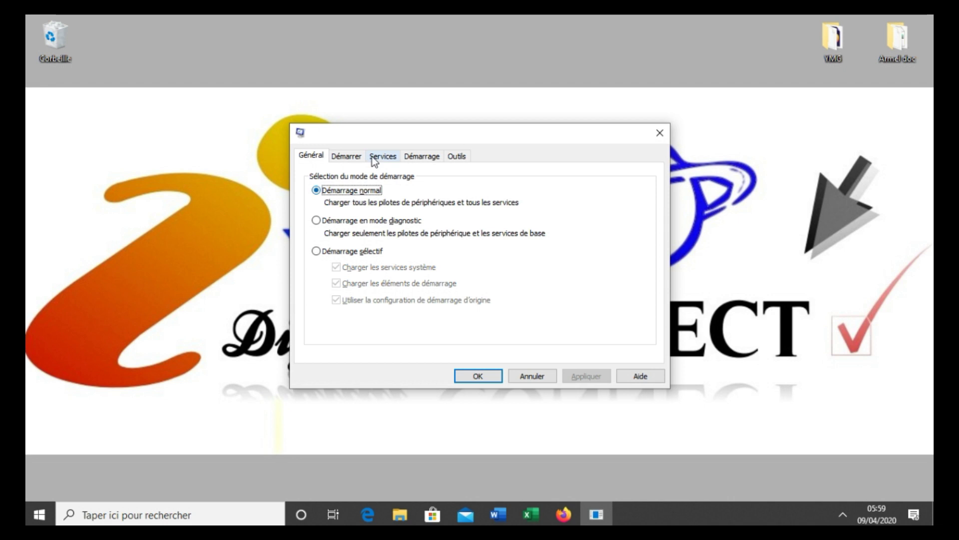
{"action": "left_click", "coordinate": [365, 252]}
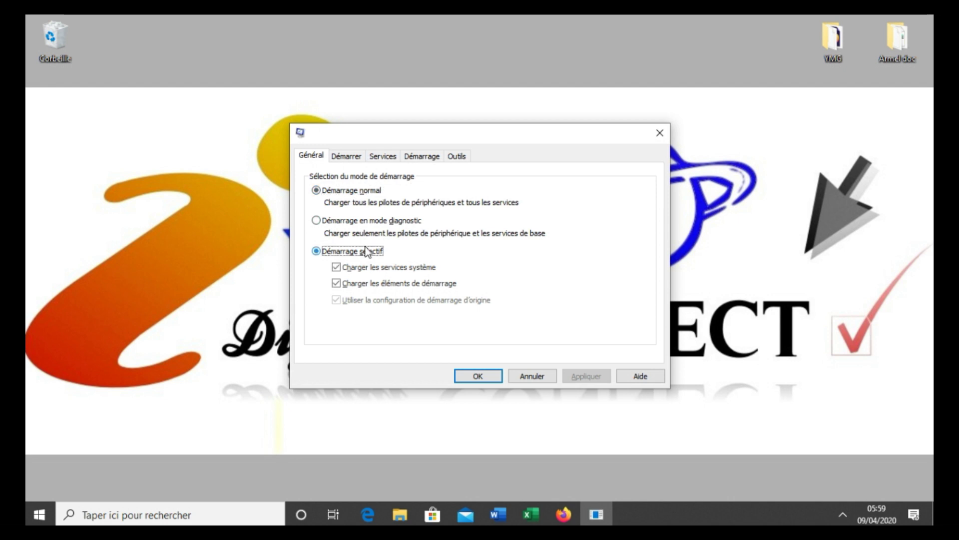
{"action": "left_click", "coordinate": [325, 192]}
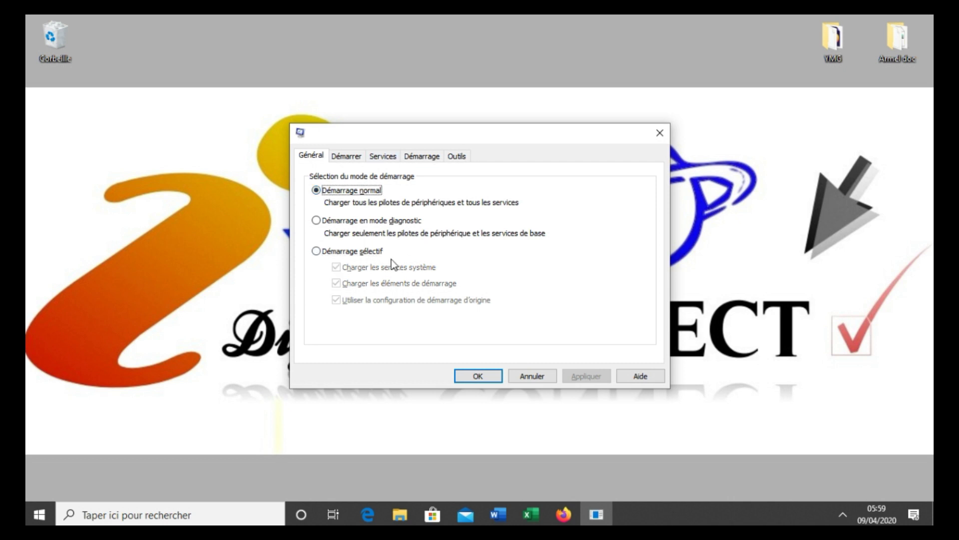
{"action": "left_click", "coordinate": [370, 253]}
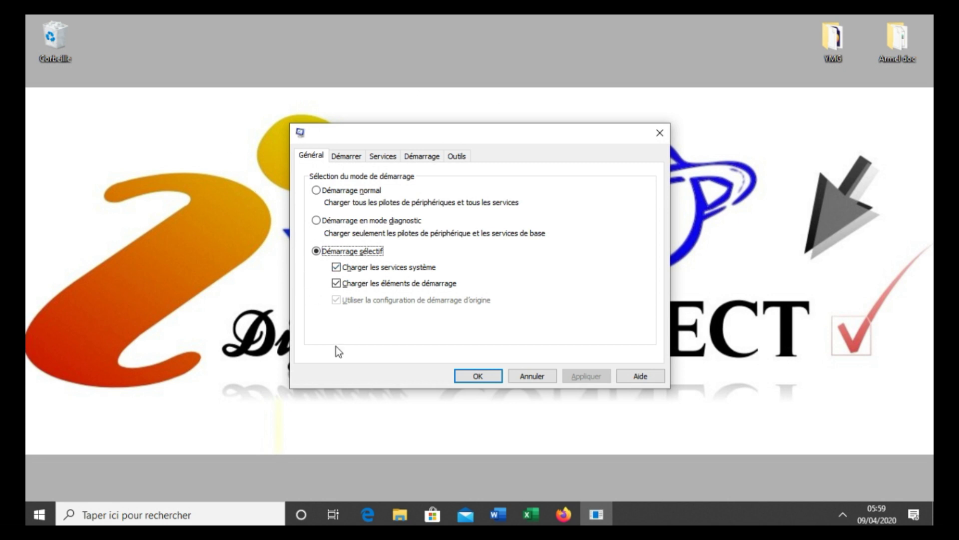
{"action": "left_click", "coordinate": [338, 225]}
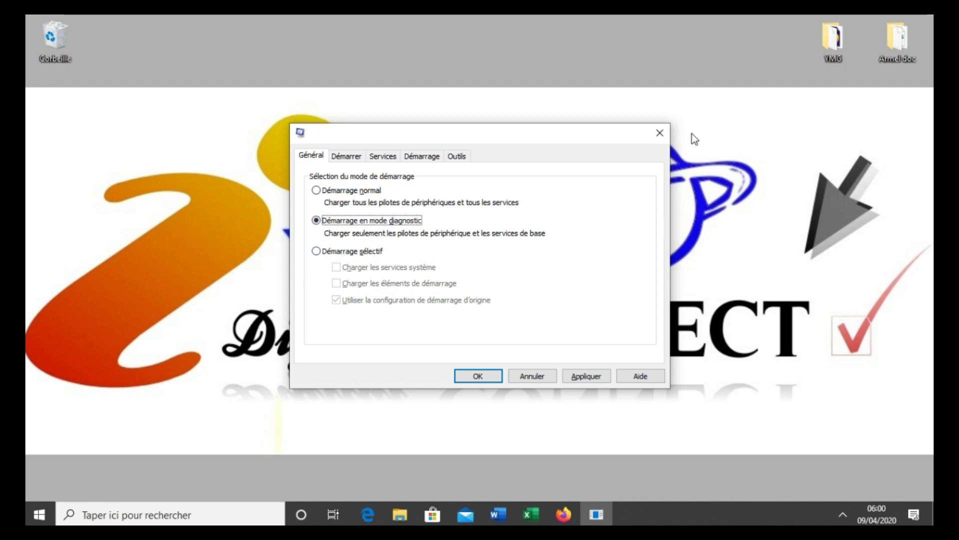
{"action": "left_click", "coordinate": [659, 133]}
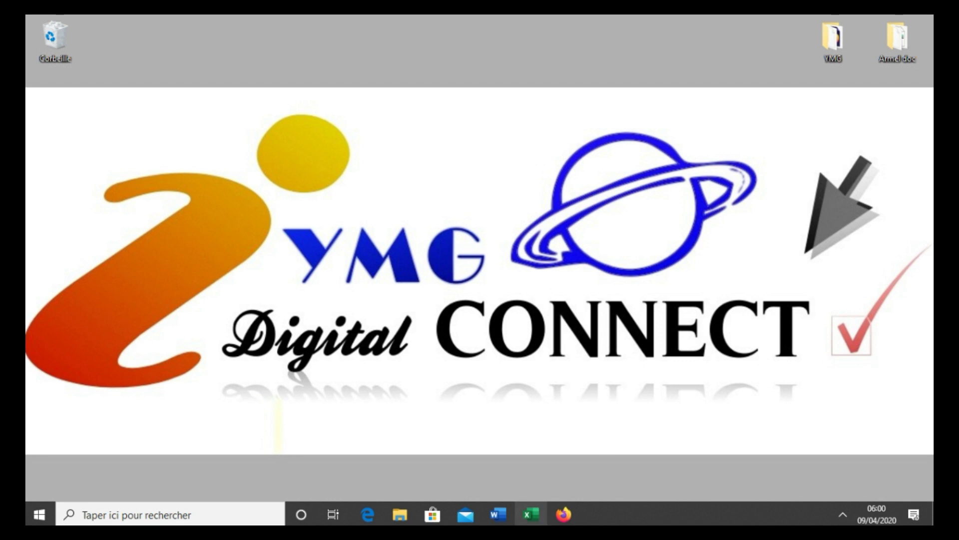
Reopen System Configuration, apply "Démarrage en mode diagnostic" as the startup mode, and dismiss the dialog
{"action": "left_click", "coordinate": [91, 515]}
{"action": "type", "text": "m"}
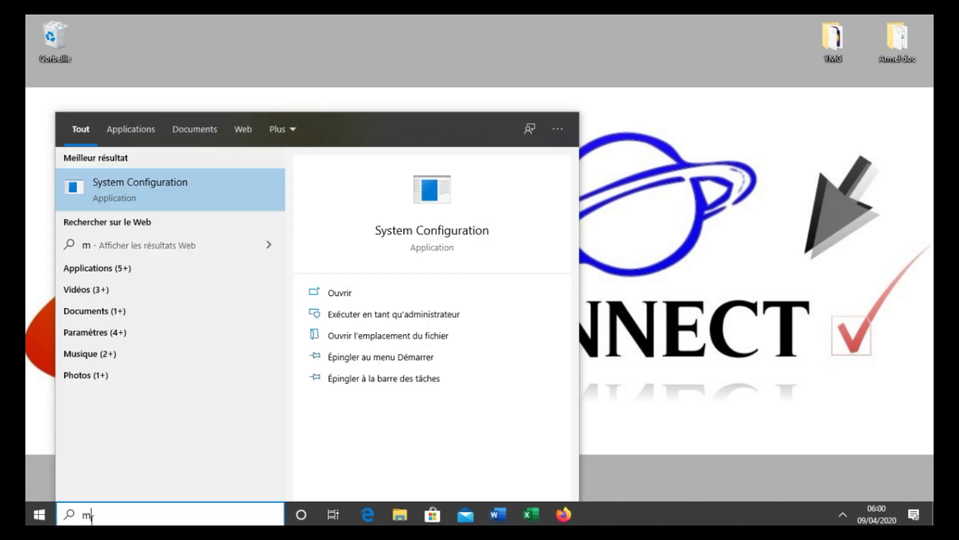
{"action": "key", "text": "Return"}
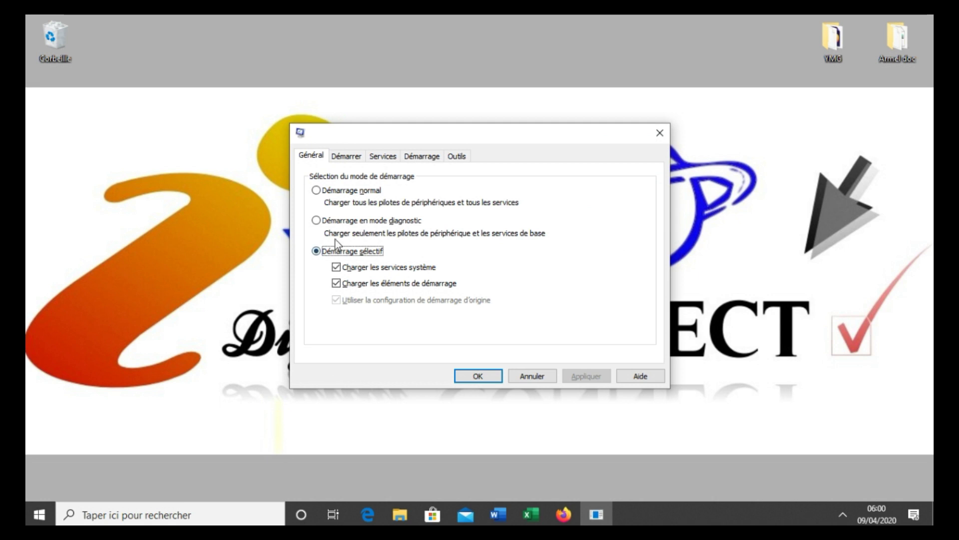
{"action": "left_click", "coordinate": [332, 221]}
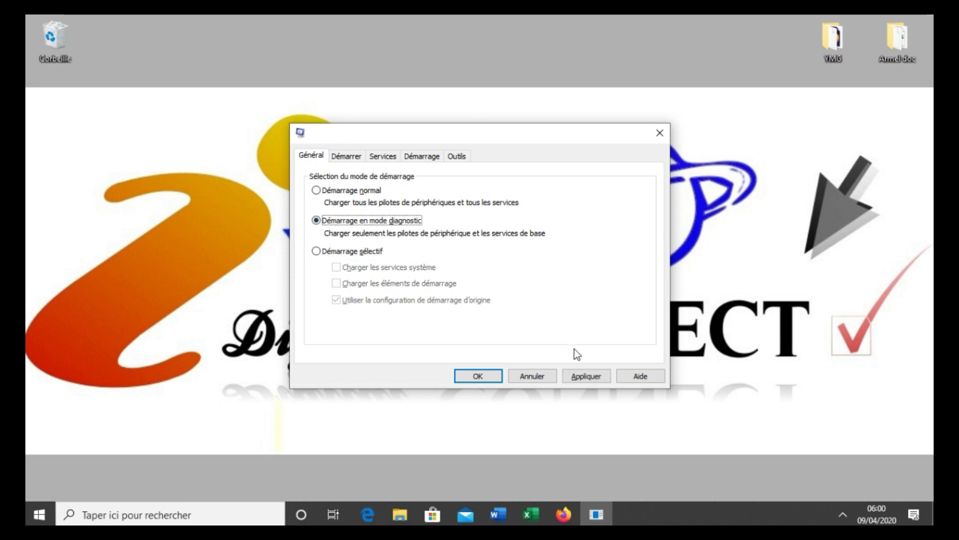
{"action": "left_click", "coordinate": [594, 372]}
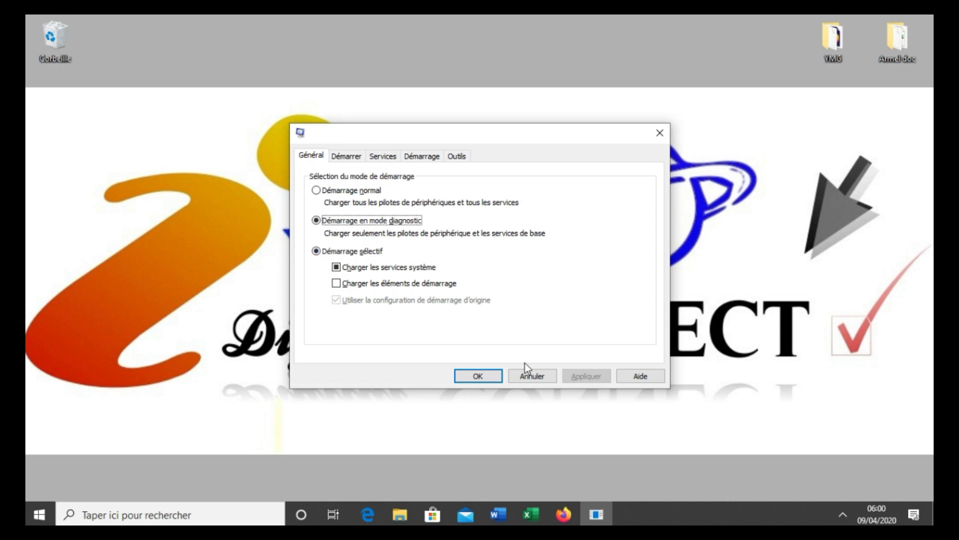
{"action": "left_click", "coordinate": [544, 378]}
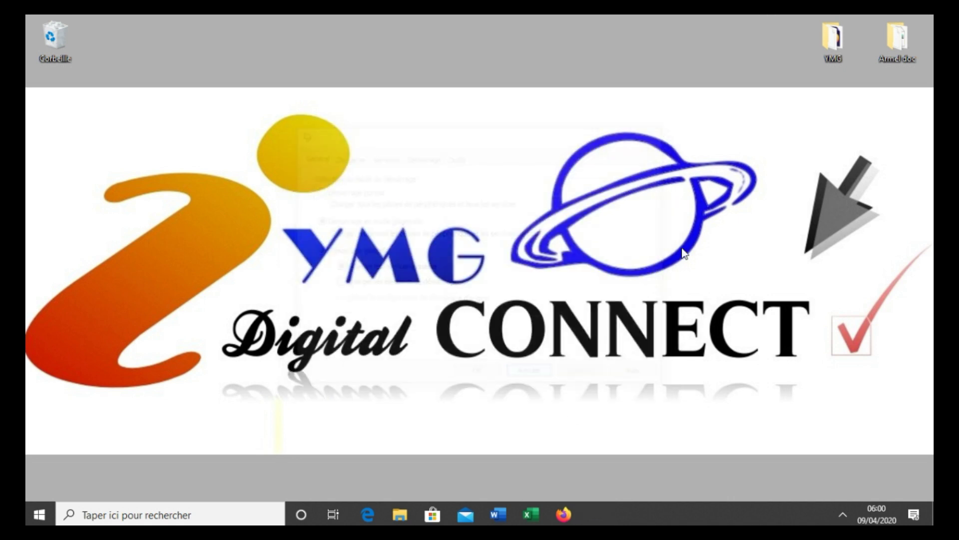
Reopen System Configuration and apply "Démarrage normal" as the startup mode
{"action": "left_click", "coordinate": [176, 514]}
{"action": "type", "text": "m"}
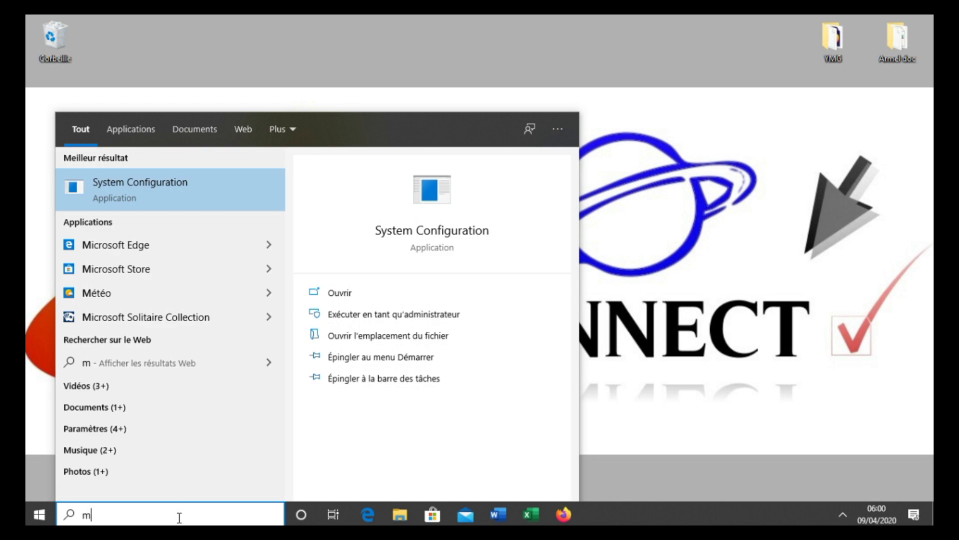
{"action": "key", "text": "Return"}
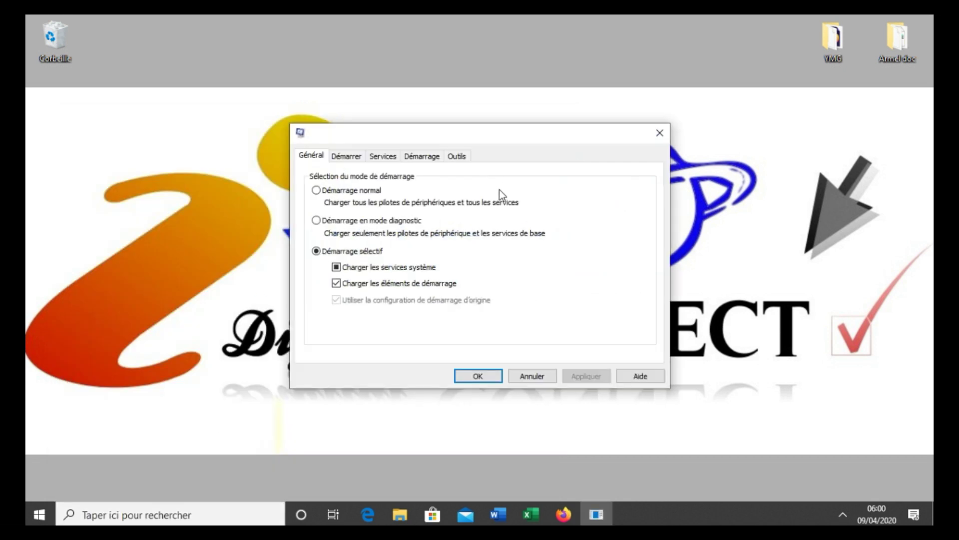
{"action": "left_click", "coordinate": [401, 220]}
{"action": "left_click", "coordinate": [393, 190]}
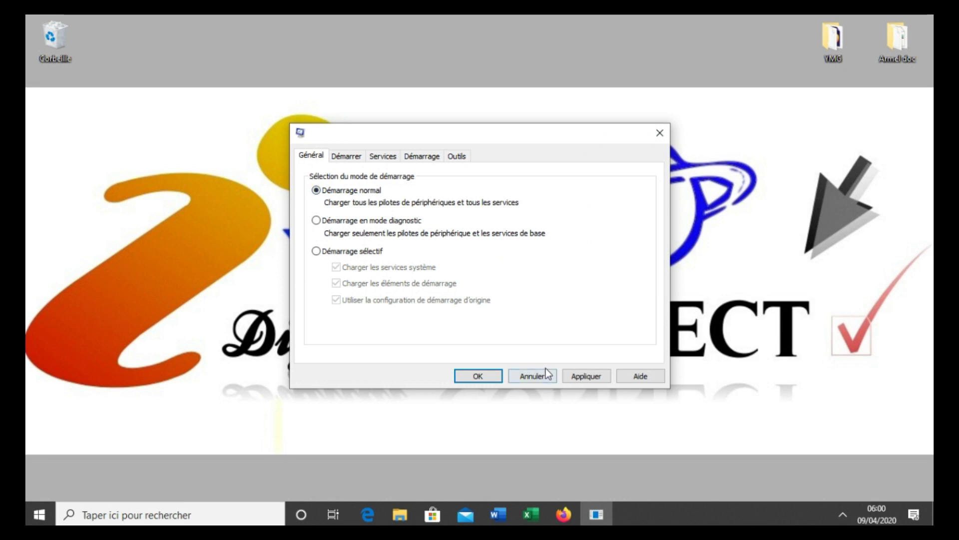
{"action": "left_click", "coordinate": [603, 376]}
Choose "Démarrage sélectif" with system services and startup items loaded, confirm the configuration, and dismiss the restart dialog
{"action": "left_click", "coordinate": [370, 252]}
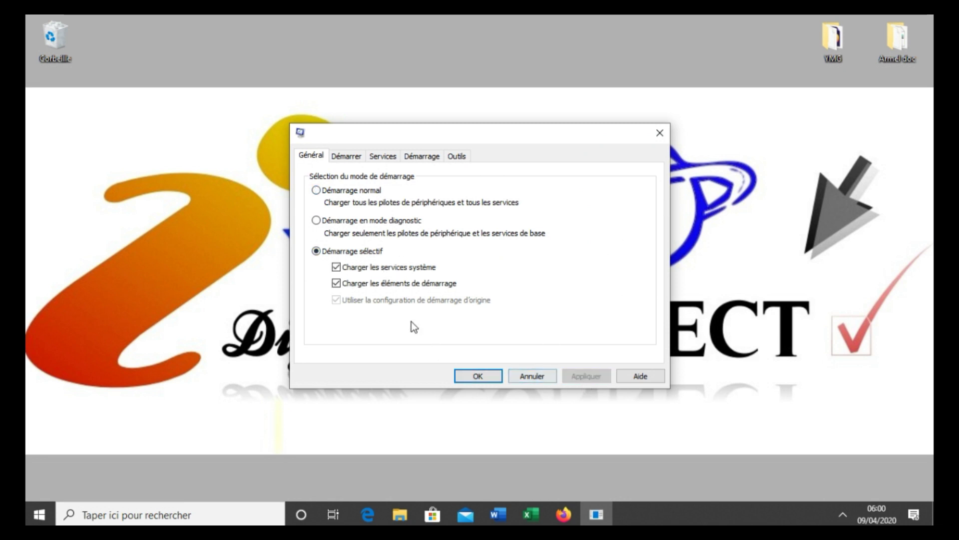
{"action": "left_click", "coordinate": [479, 377]}
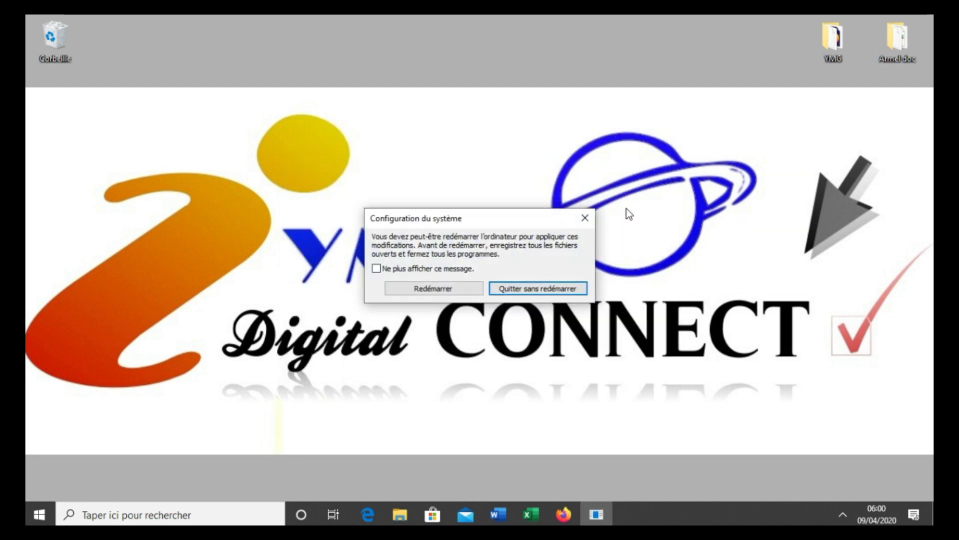
{"action": "left_click", "coordinate": [585, 218]}
Reopen System Configuration to check the selected startup mode and its loading options, and close it with the settings kept
{"action": "left_click", "coordinate": [178, 514]}
{"action": "type", "text": "ms"}
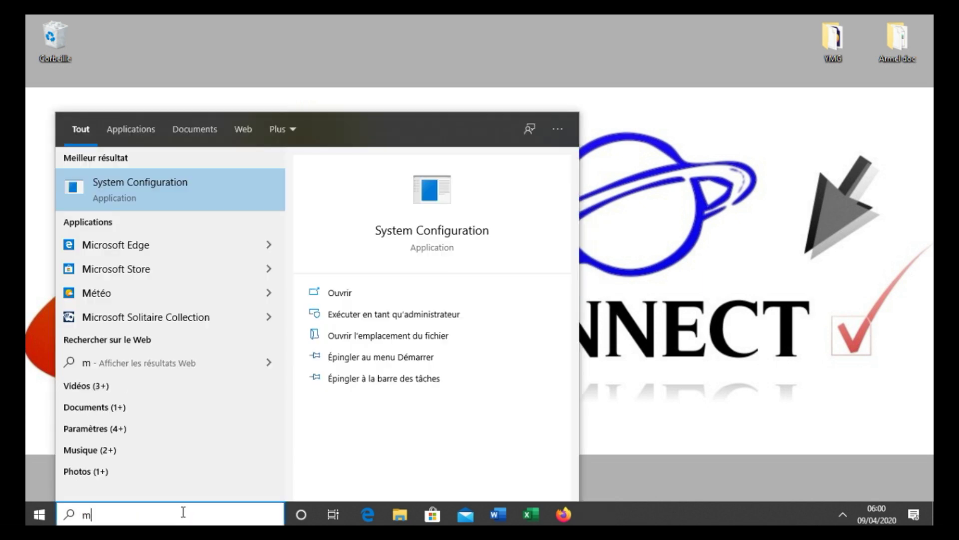
{"action": "key", "text": "Return"}
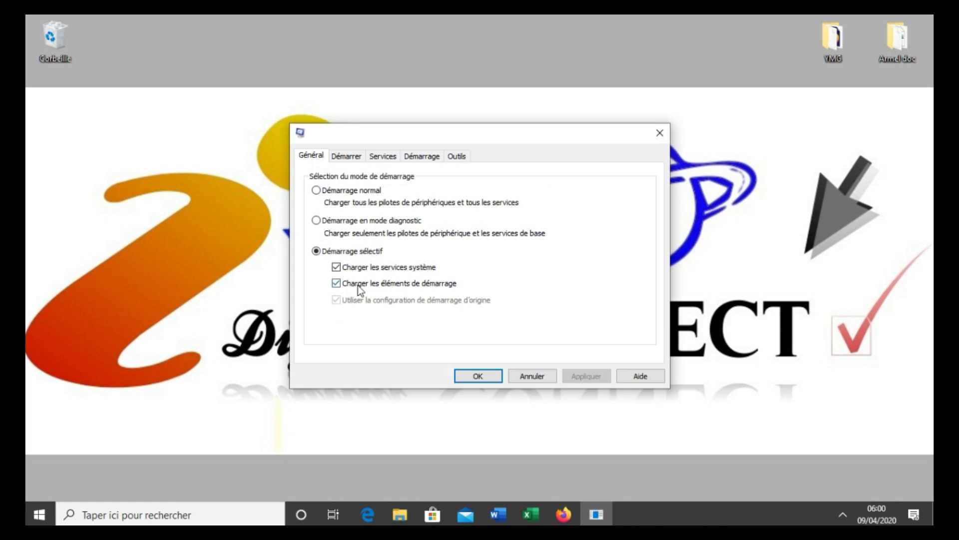
{"action": "left_click", "coordinate": [480, 376]}
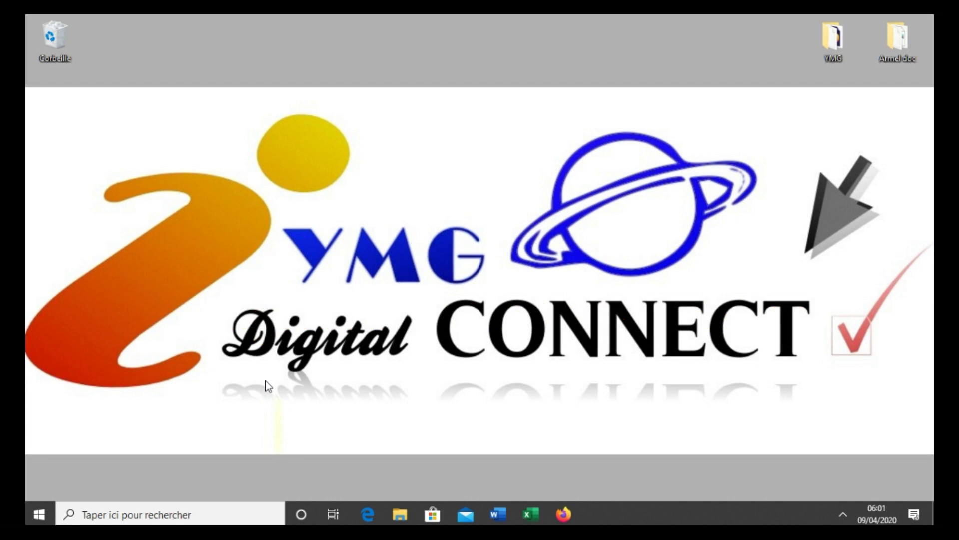
Open "Défragmenter et optimiser les lecteurs", examine the status of the (C:) and "Réservé au système" drives, and close the window
{"action": "left_click", "coordinate": [202, 512]}
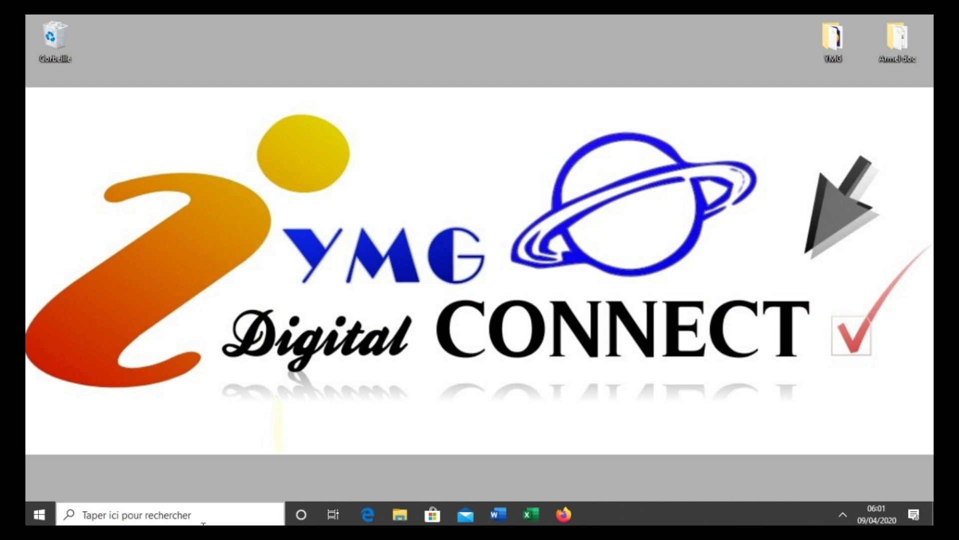
{"action": "type", "text": "de"}
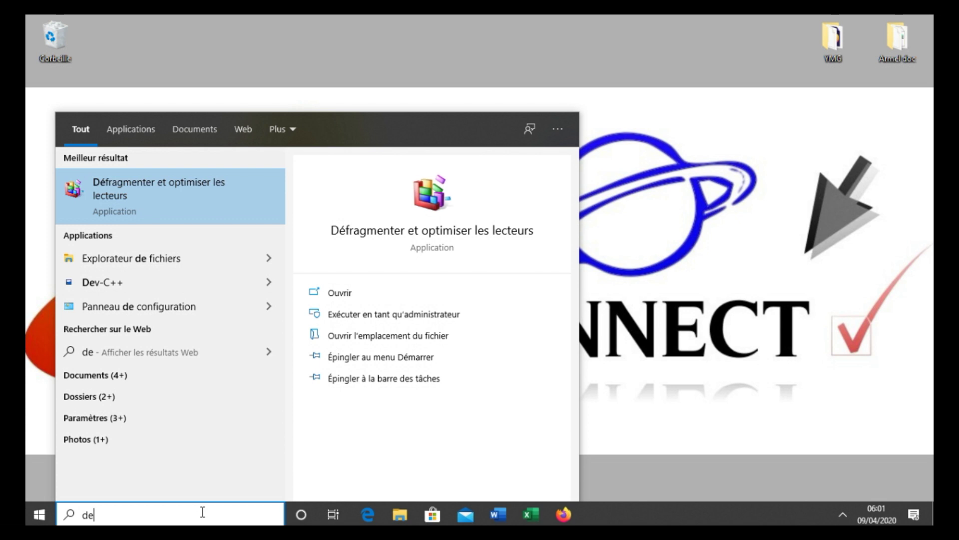
{"action": "key", "text": "Return"}
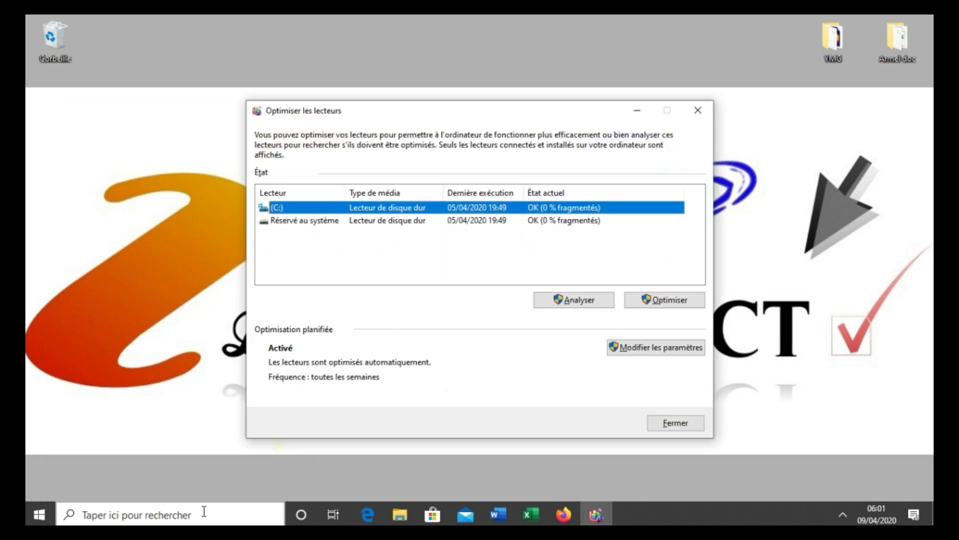
{"action": "left_click", "coordinate": [344, 222]}
{"action": "left_click", "coordinate": [290, 204]}
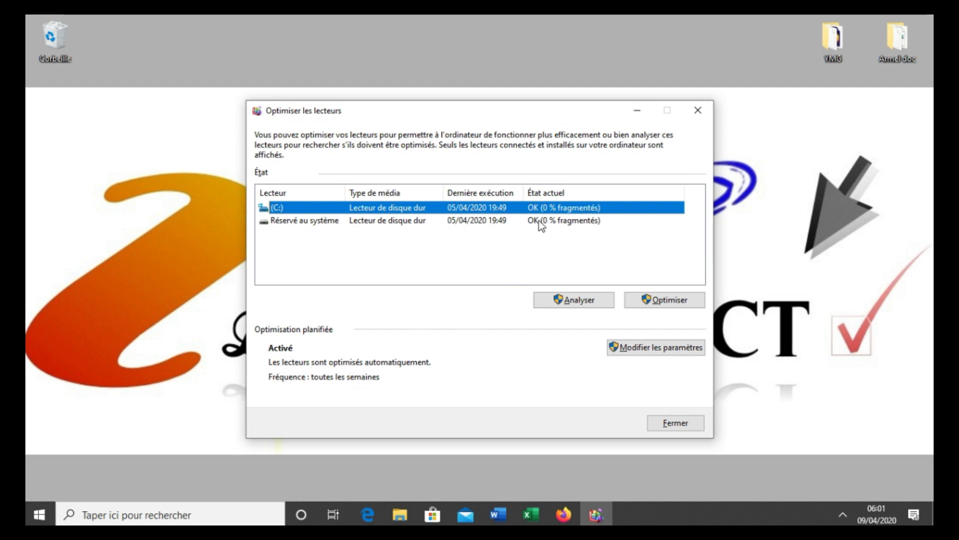
{"action": "left_click", "coordinate": [480, 221]}
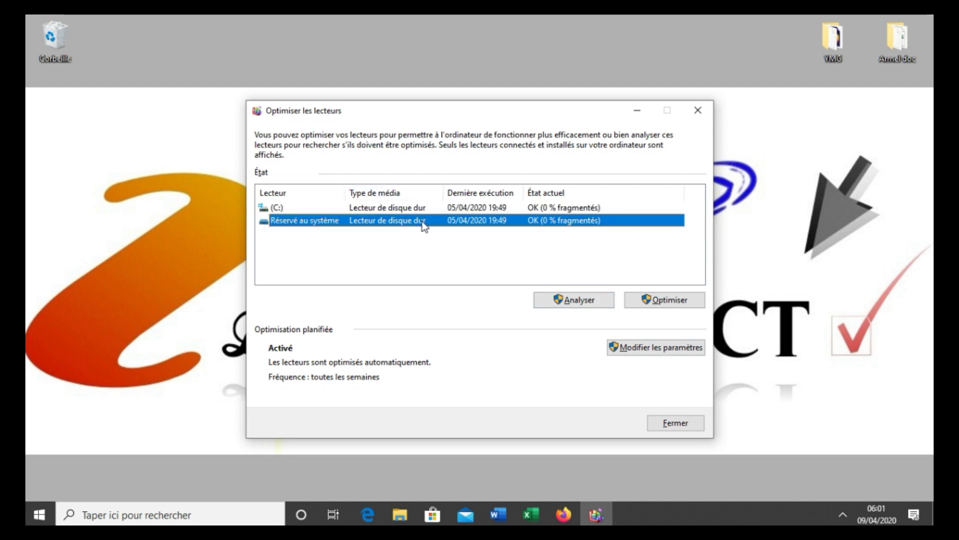
{"action": "left_click", "coordinate": [424, 206]}
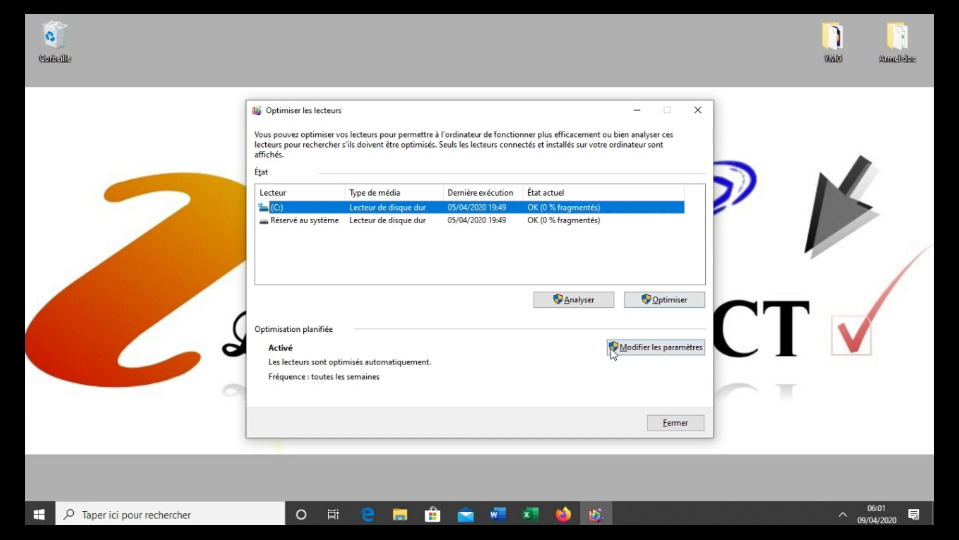
{"action": "left_click", "coordinate": [698, 111]}
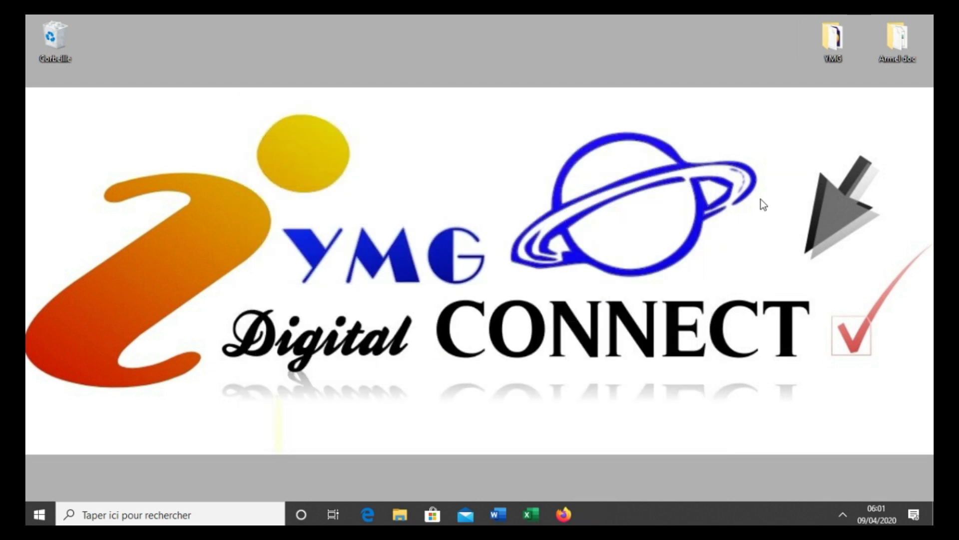